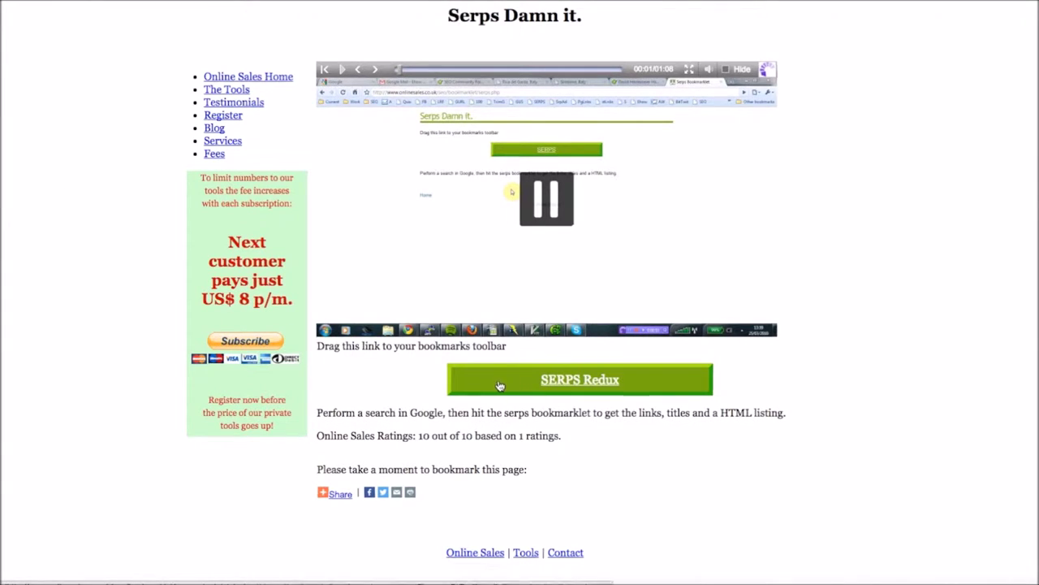
Step: Save SERPS Redux to the bookmarks bar and test it on its own page's links
drag(500, 386, 435, 8)
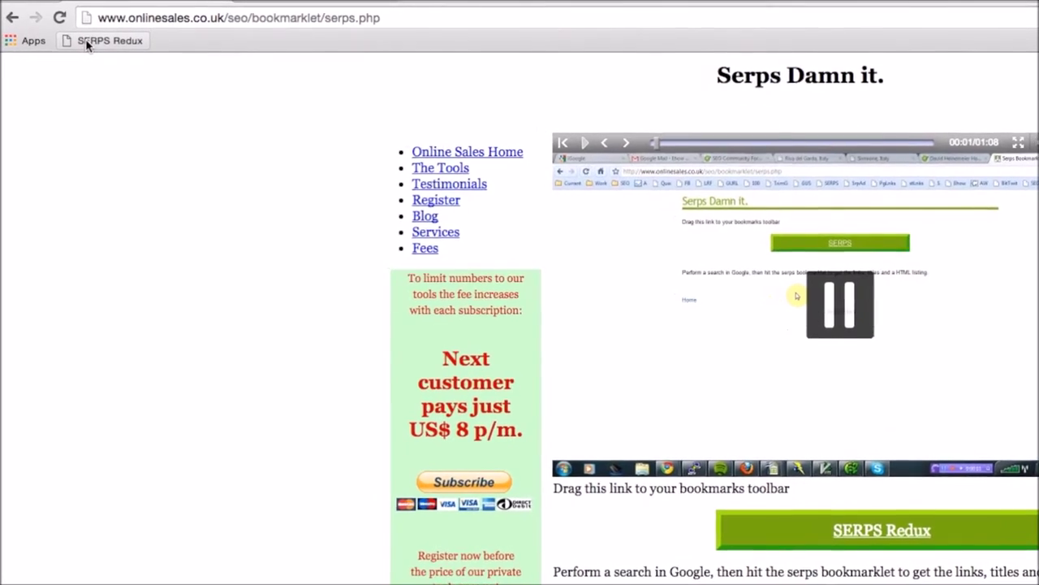
click(86, 43)
scroll(469, 234, down, 2)
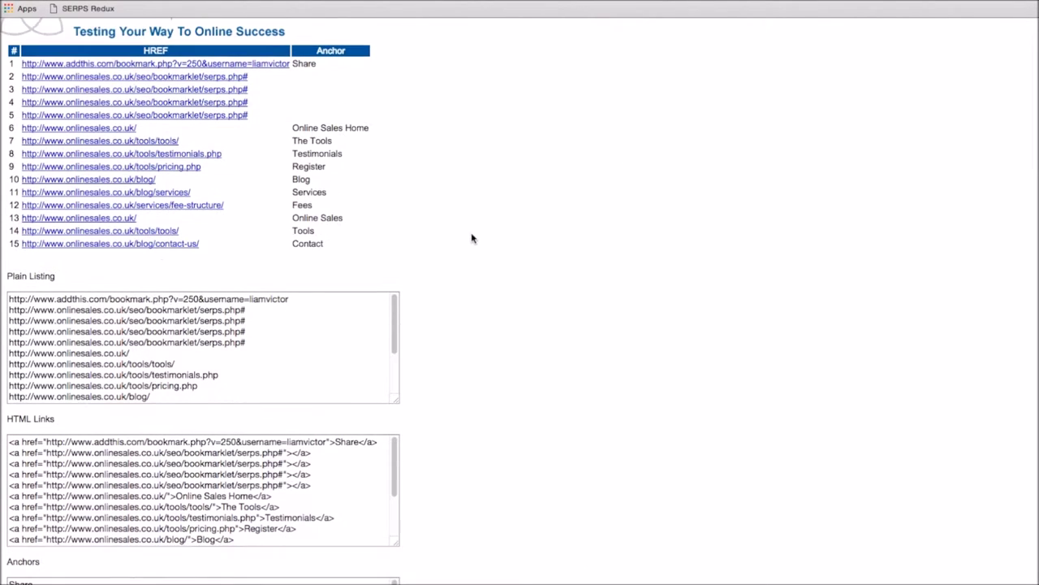
scroll(469, 235, down, 2)
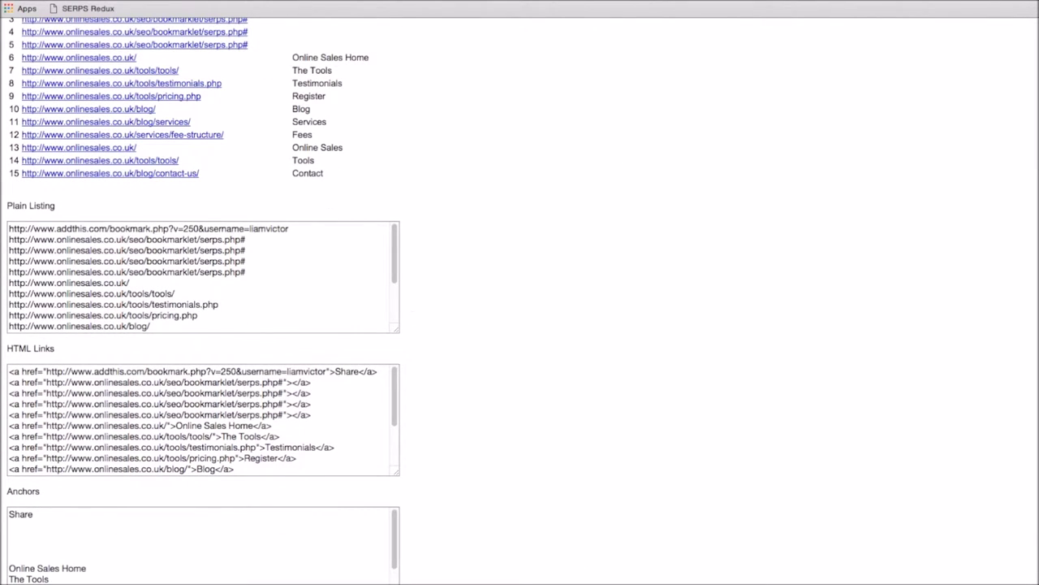
scroll(460, 295, down, 1)
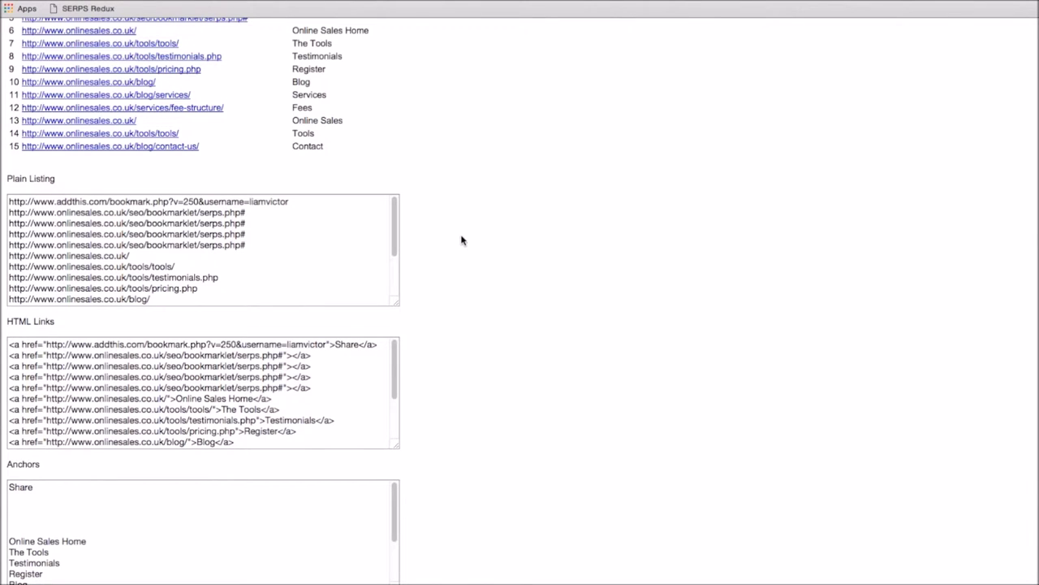
scroll(451, 184, up, 2)
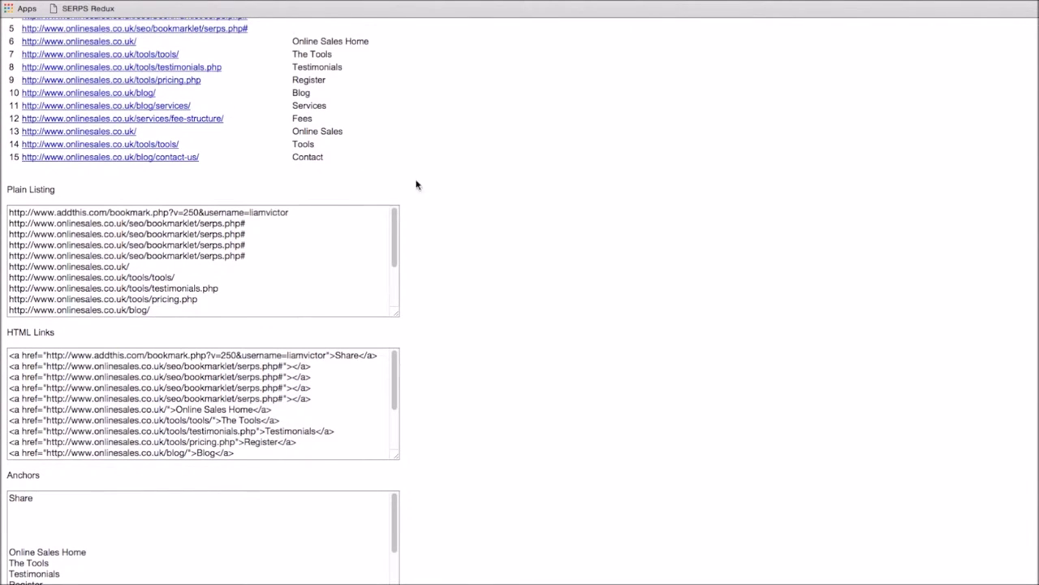
scroll(451, 183, up, 3)
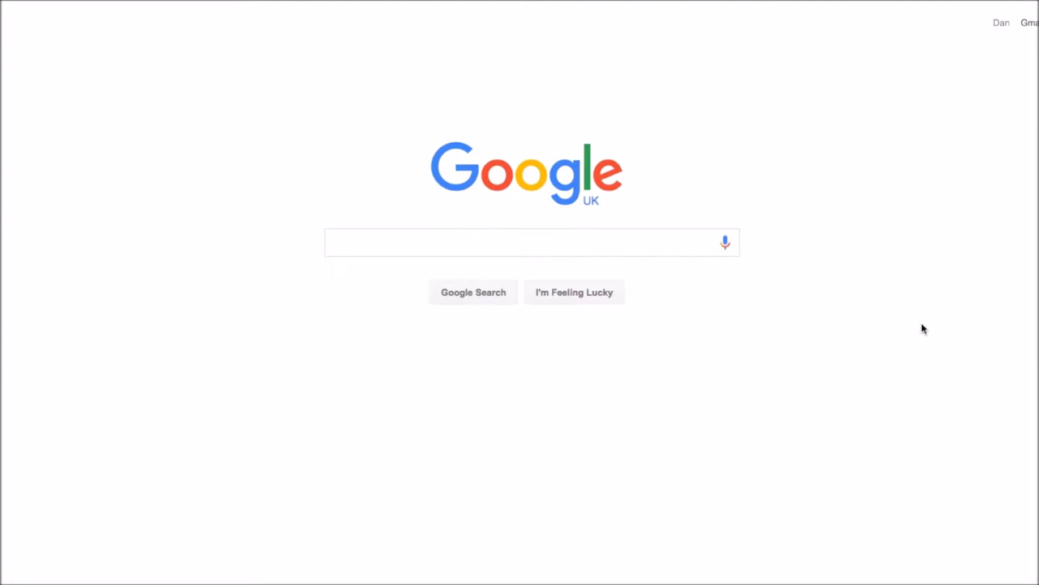
Step: Search Google for "football" "commentluv", returning about 215,000 results with PA and DA metrics
click(692, 244)
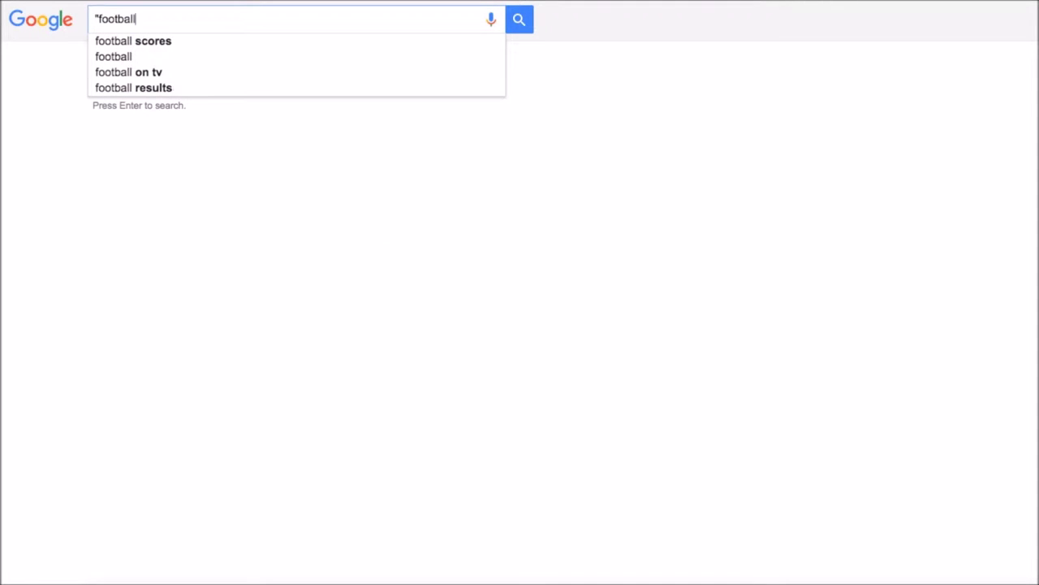
text(" "commentluv)
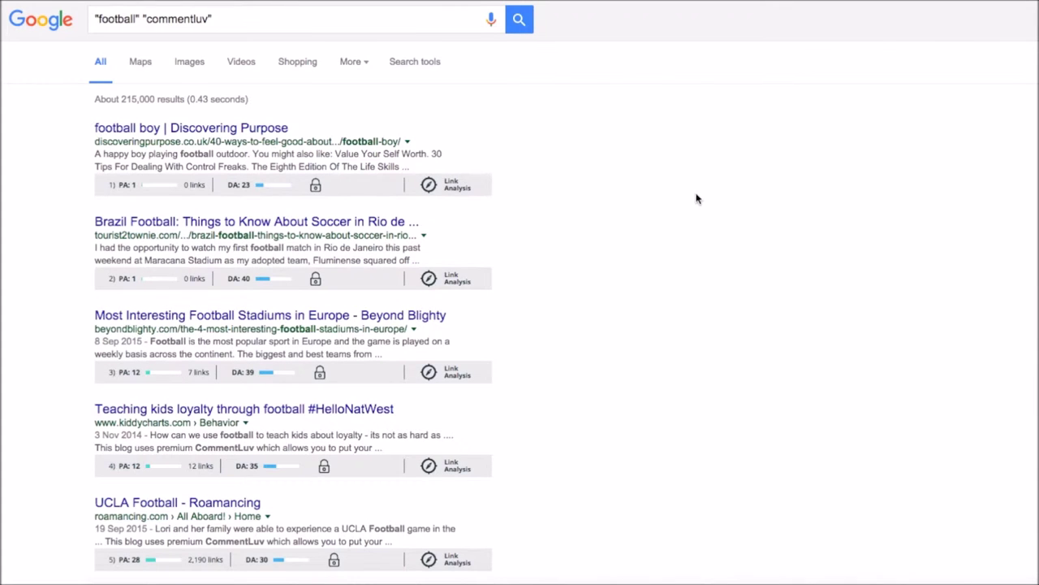
scroll(552, 278, down, 4)
Step: Narrow the "football" "commentluv" results to Past month using Search tools' Any time filter
scroll(601, 270, up, 4)
click(416, 65)
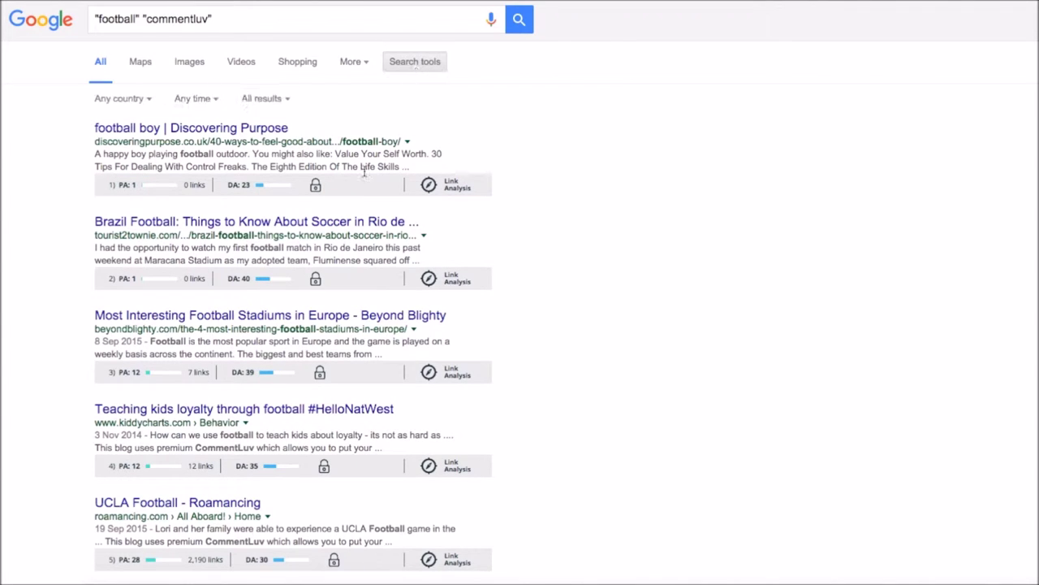
click(182, 102)
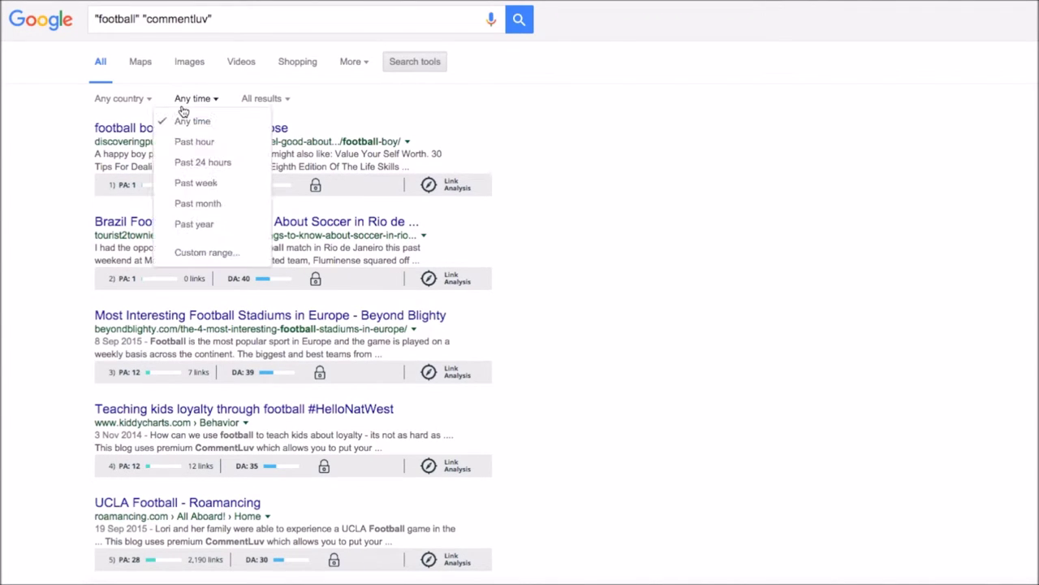
click(209, 203)
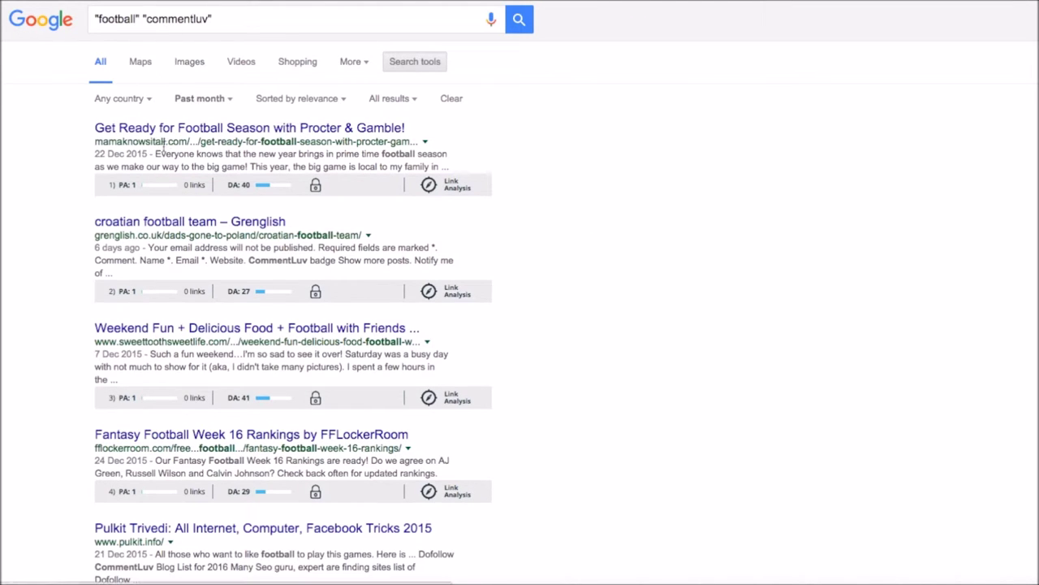
scroll(47, 161, down, 1)
scroll(47, 161, up, 1)
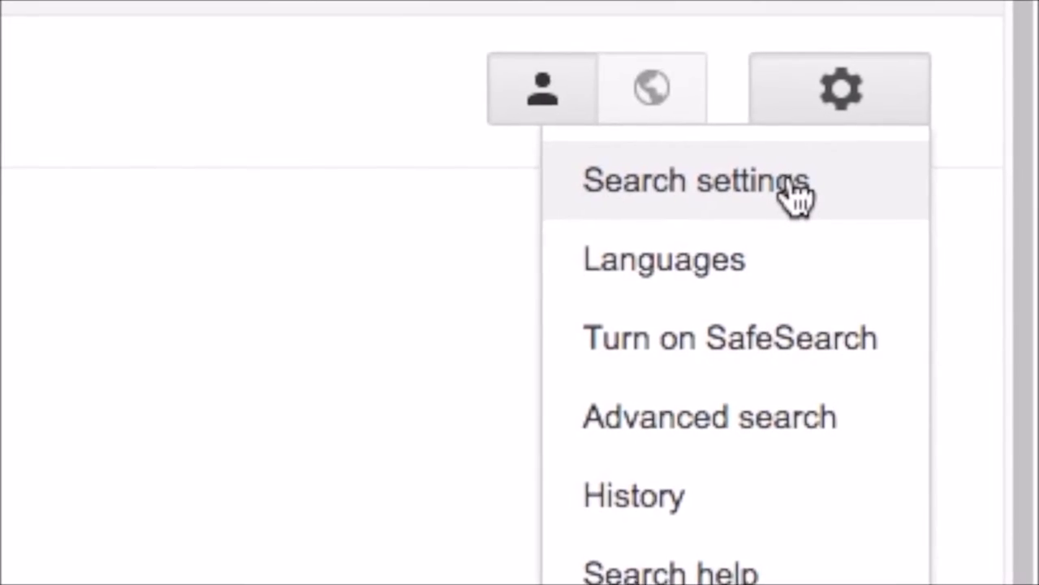
Step: In Search settings, choose Never show Instant results and set 100 results per page
click(817, 185)
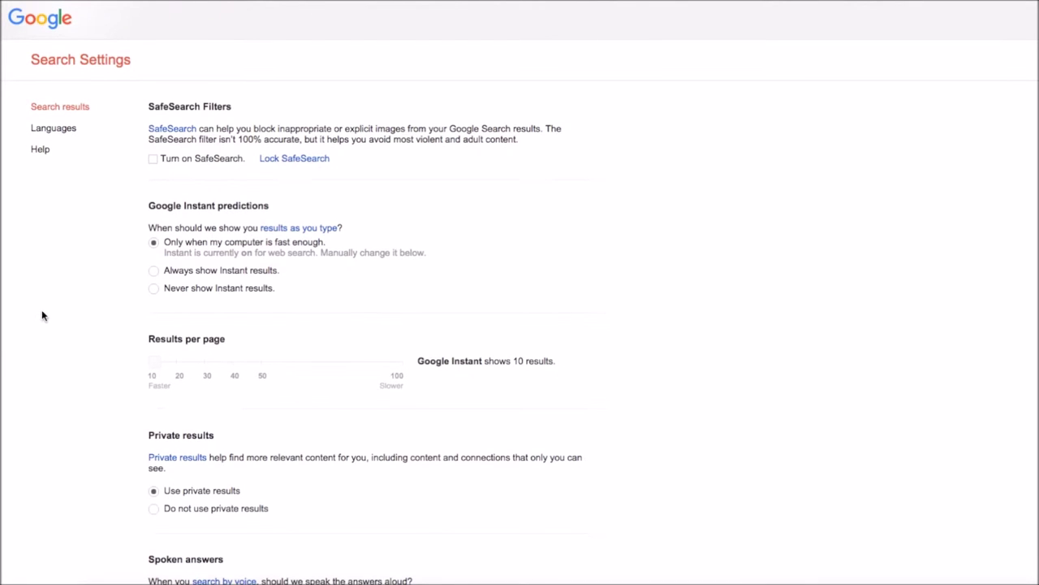
click(152, 287)
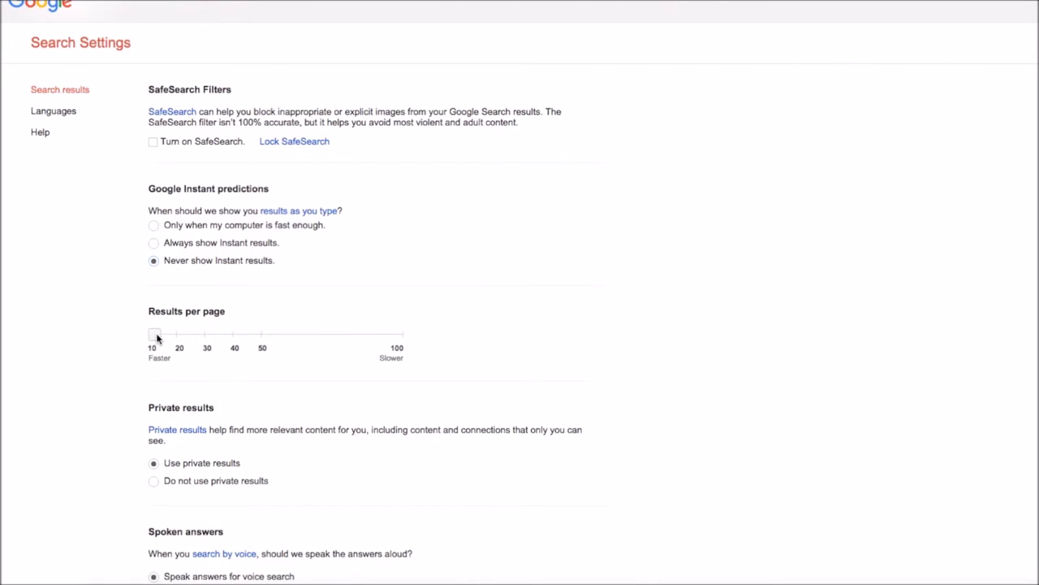
drag(154, 335, 180, 333)
scroll(192, 279, down, 5)
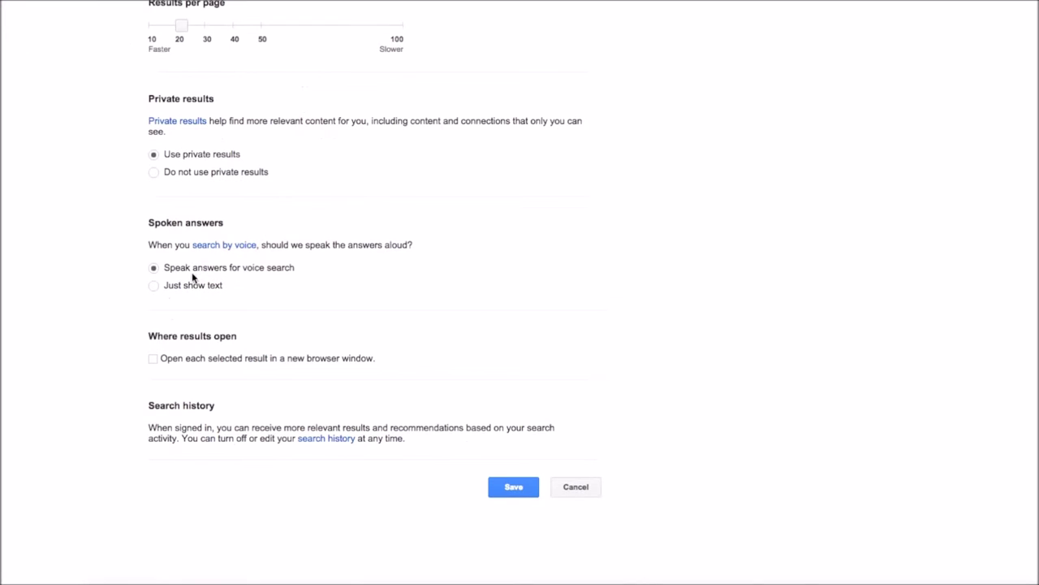
scroll(265, 116, up, 3)
drag(147, 287, 398, 293)
scroll(433, 311, down, 4)
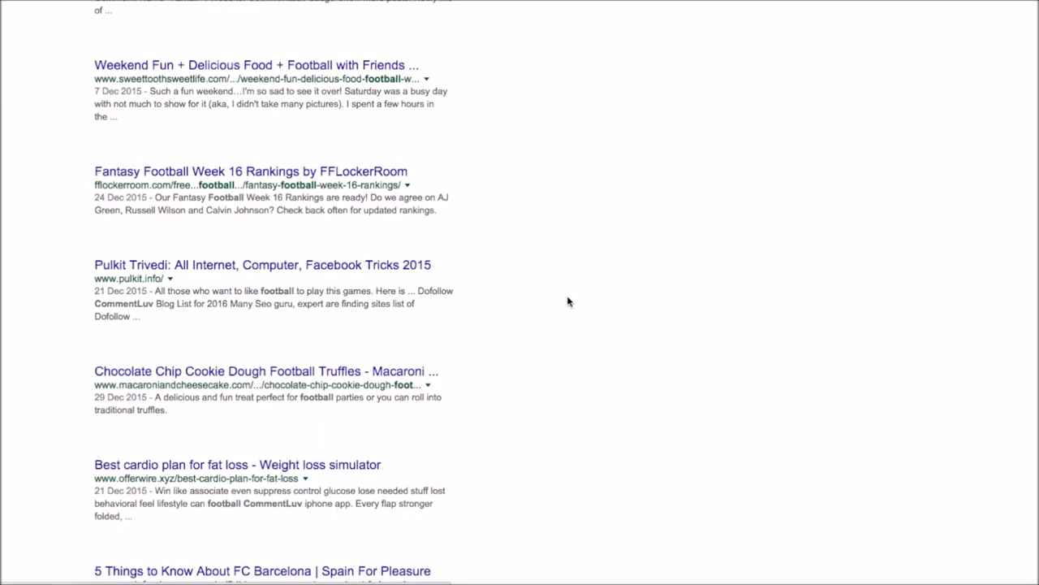
scroll(569, 301, down, 15)
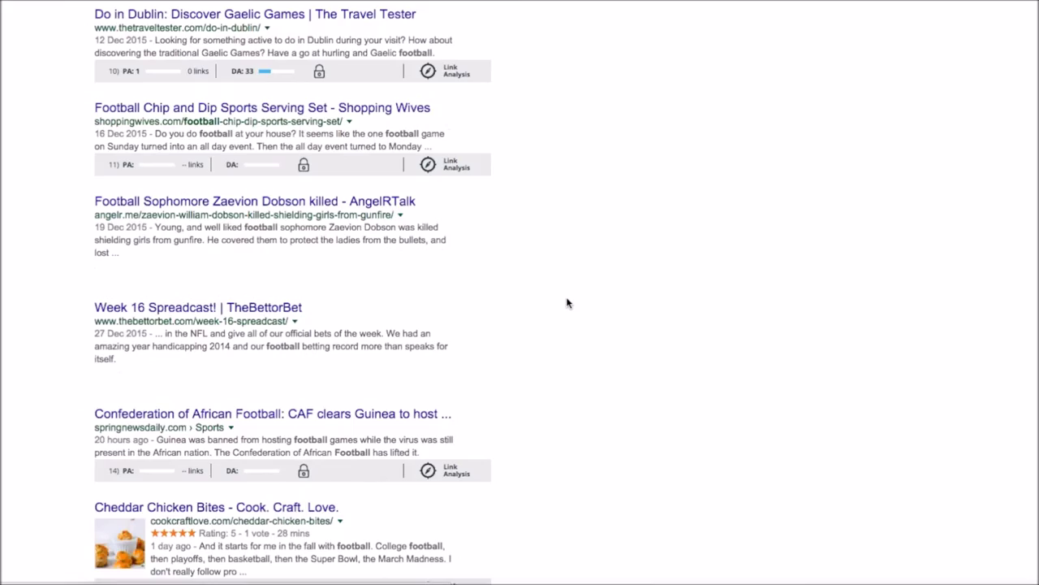
scroll(566, 303, down, 20)
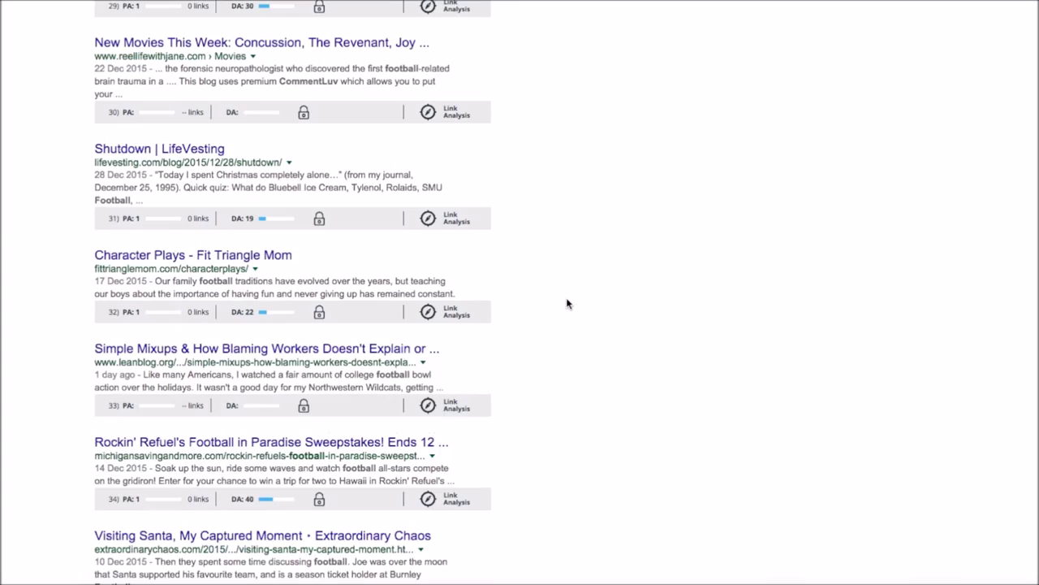
scroll(568, 305, down, 4)
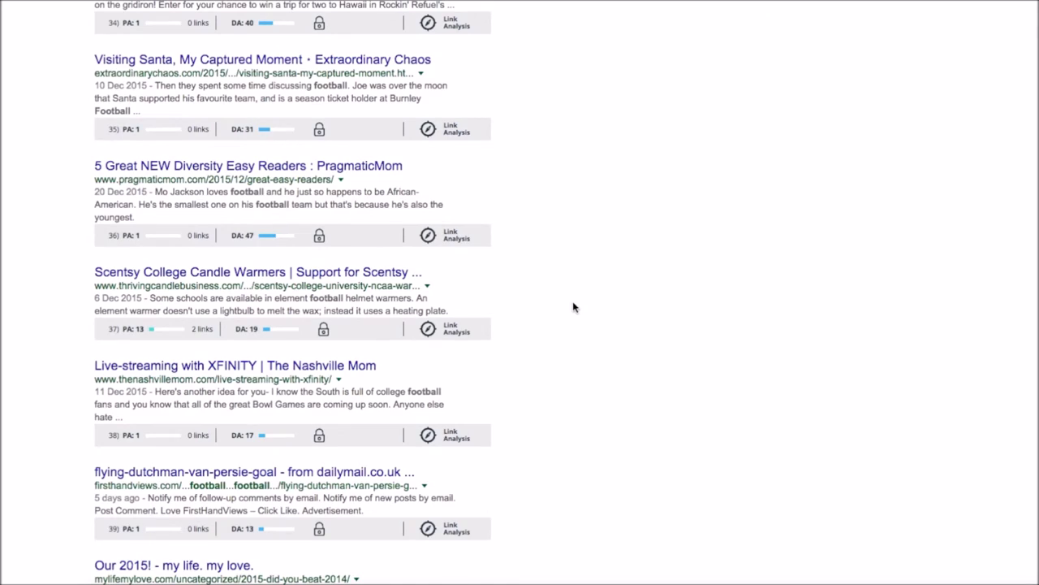
scroll(573, 307, down, 7)
scroll(572, 307, down, 2)
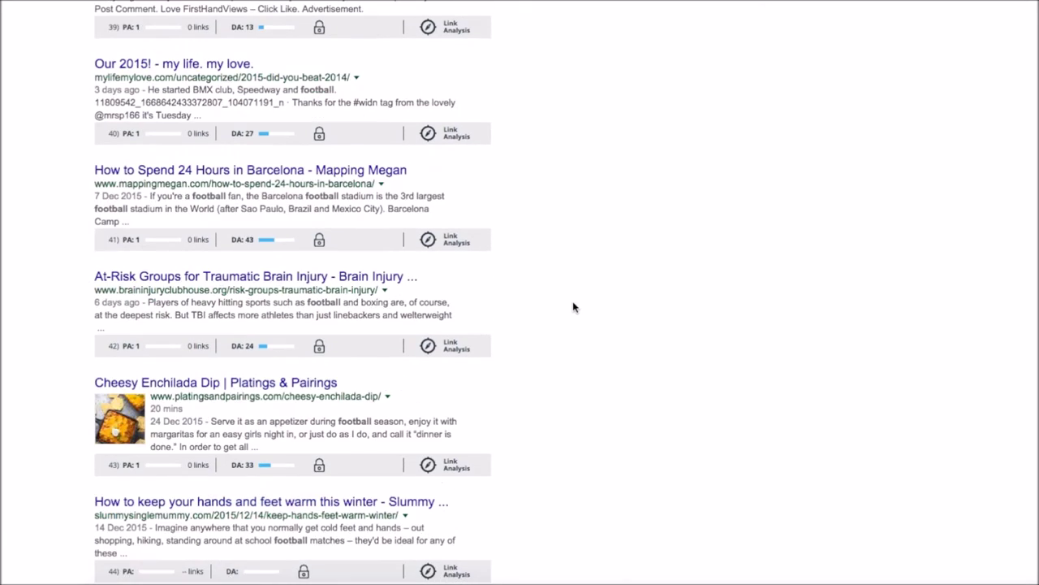
scroll(574, 307, up, 20)
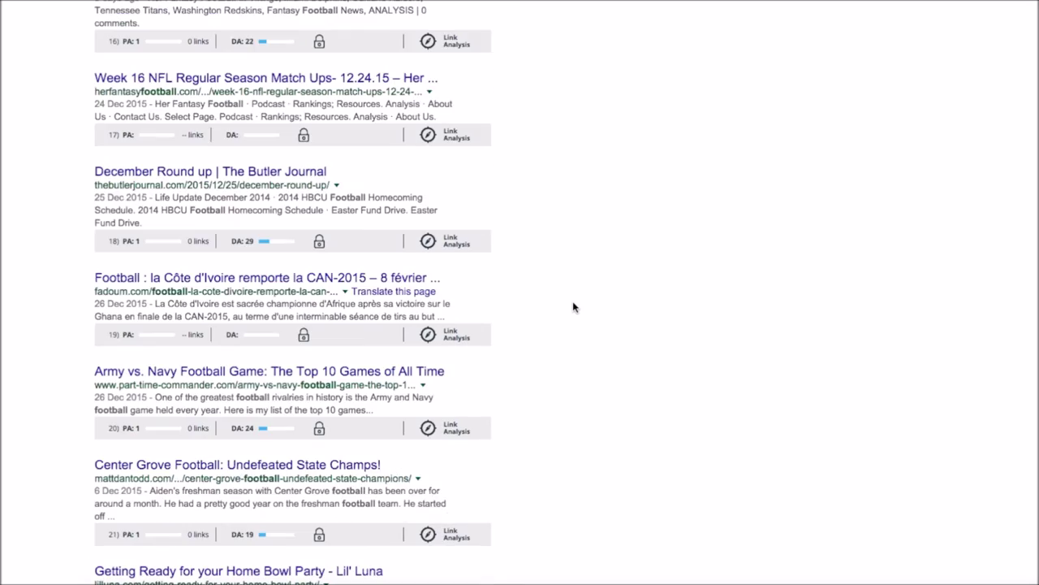
scroll(579, 309, up, 20)
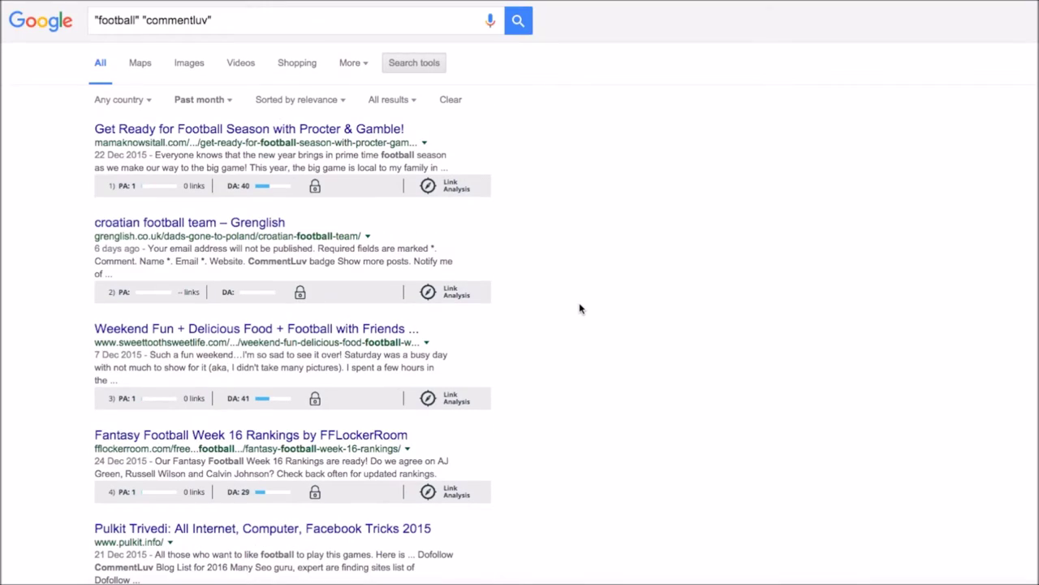
scroll(598, 198, down, 10)
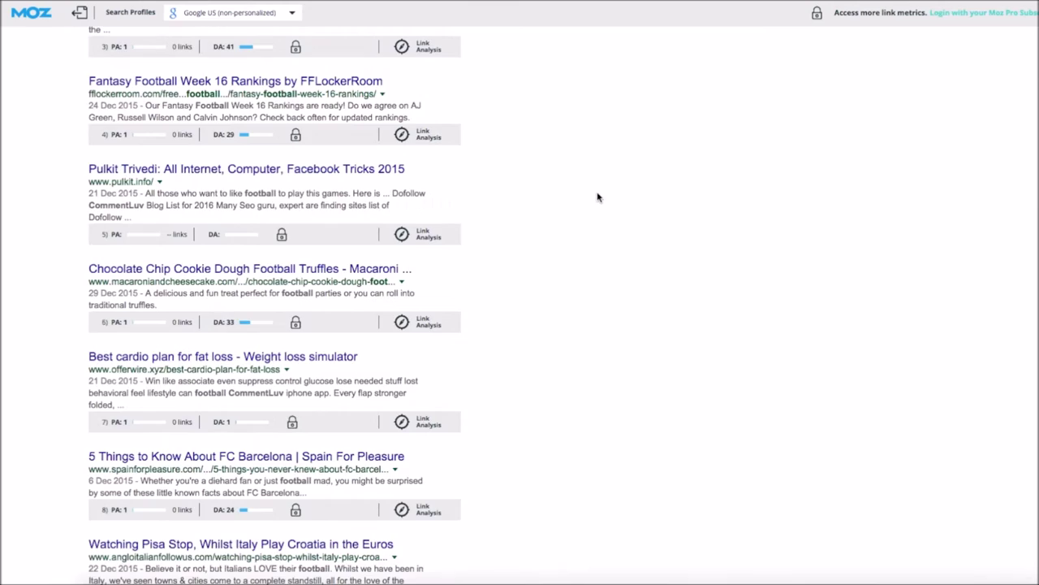
scroll(597, 197, up, 5)
scroll(597, 197, up, 6)
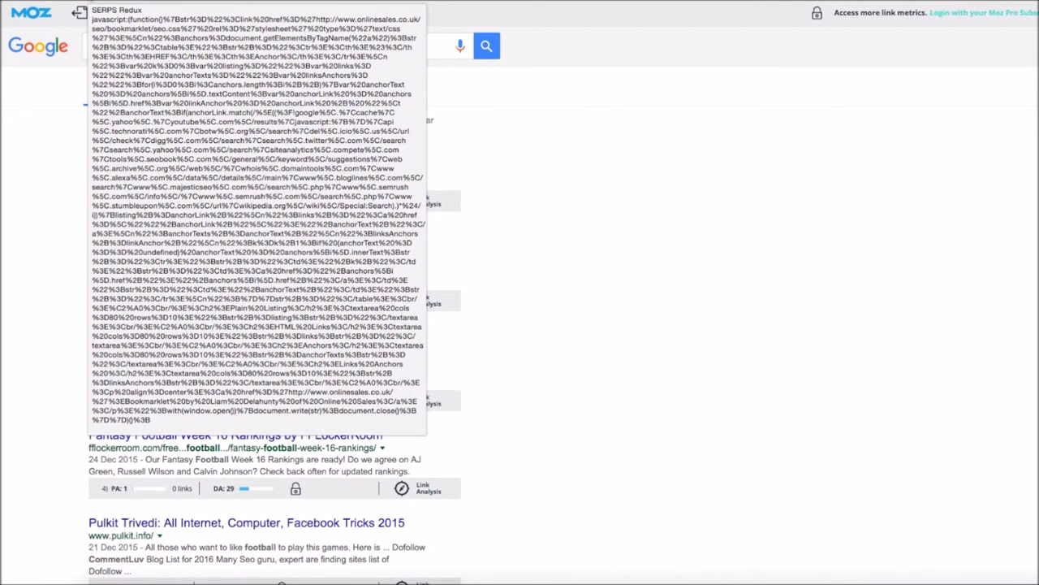
Step: Run SERPS Redux on the results page, extracting 122 links, and scroll down to Plain Listing
click(80, 12)
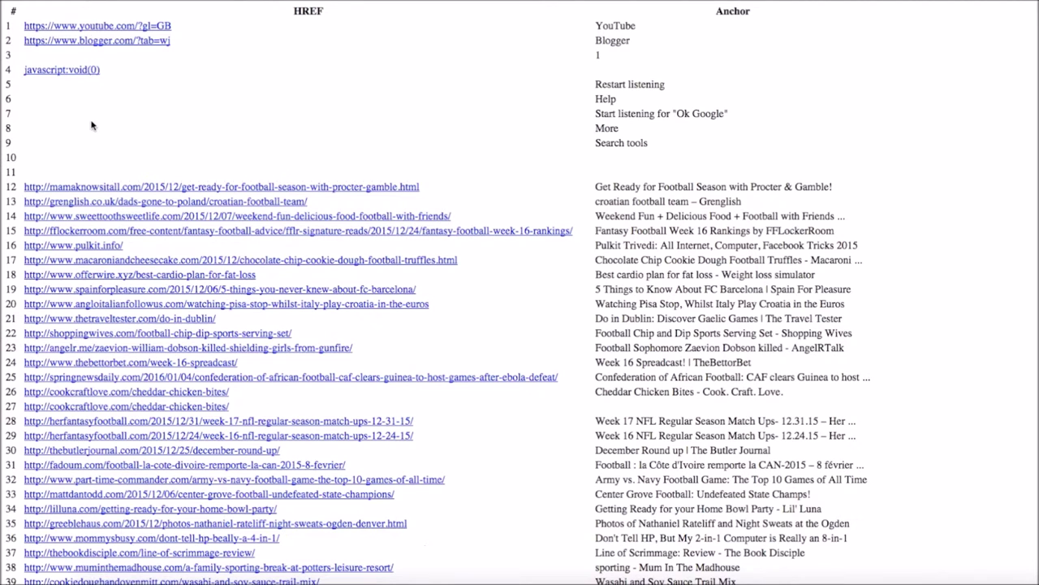
scroll(240, 198, down, 20)
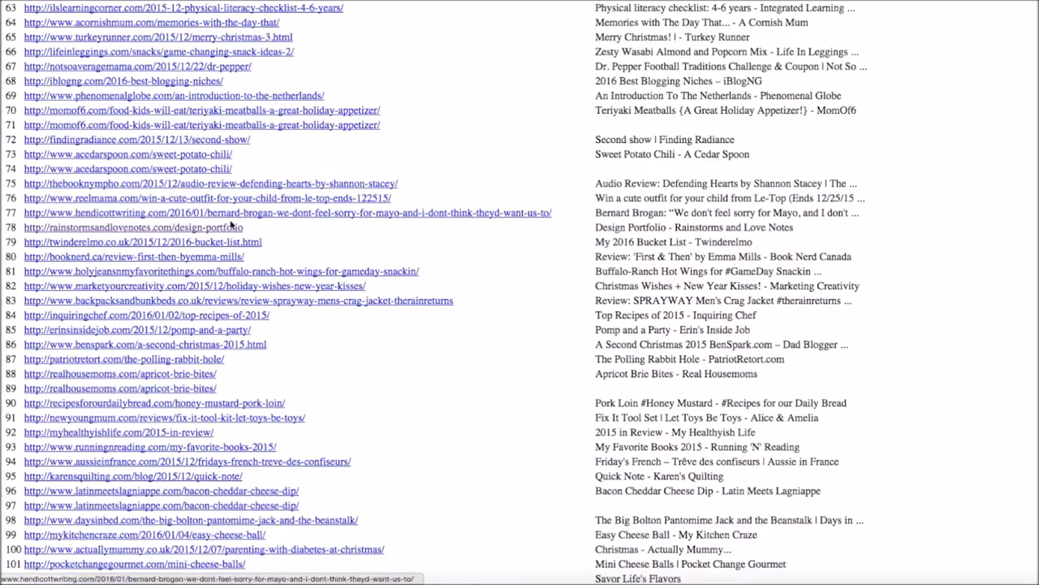
scroll(235, 223, up, 5)
scroll(452, 237, up, 3)
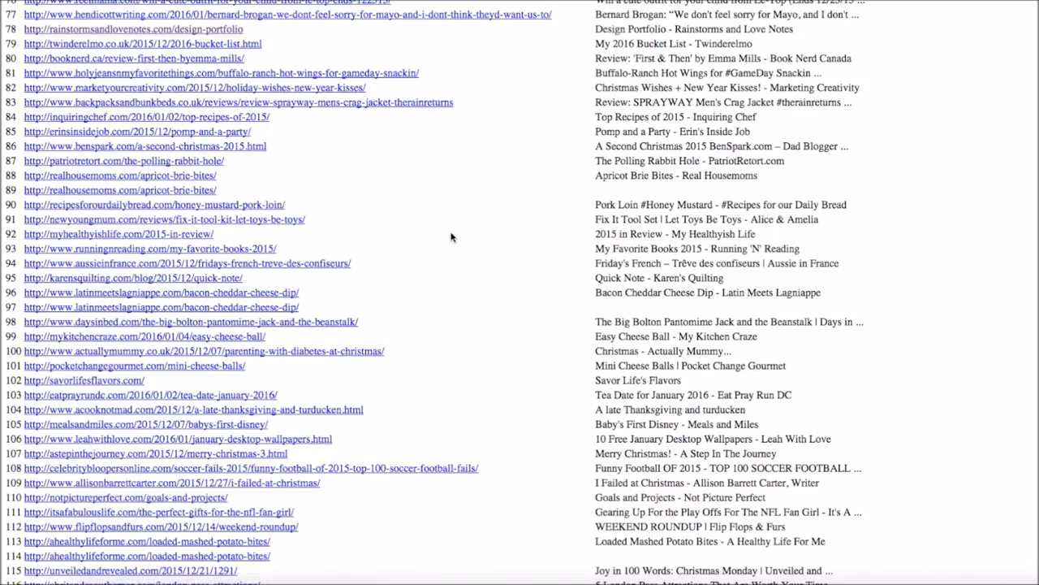
scroll(457, 239, down, 6)
scroll(461, 243, down, 1)
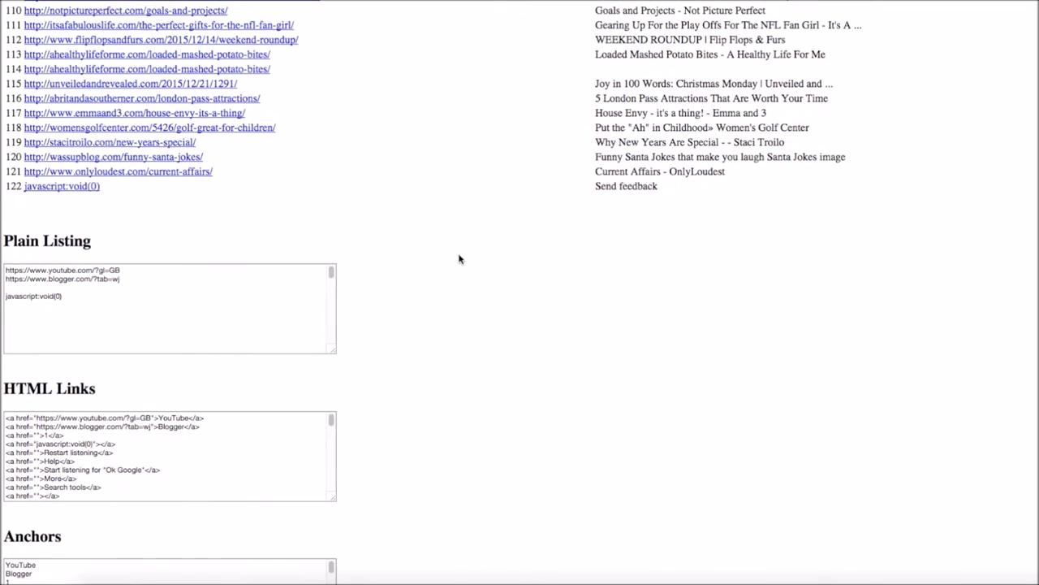
scroll(171, 290, up, 1)
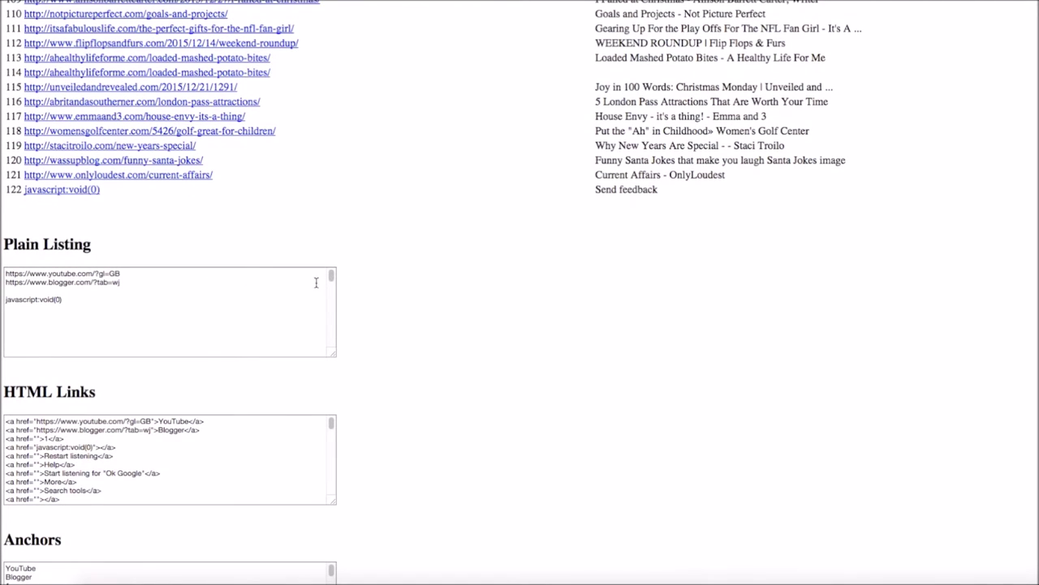
scroll(332, 284, down, 3)
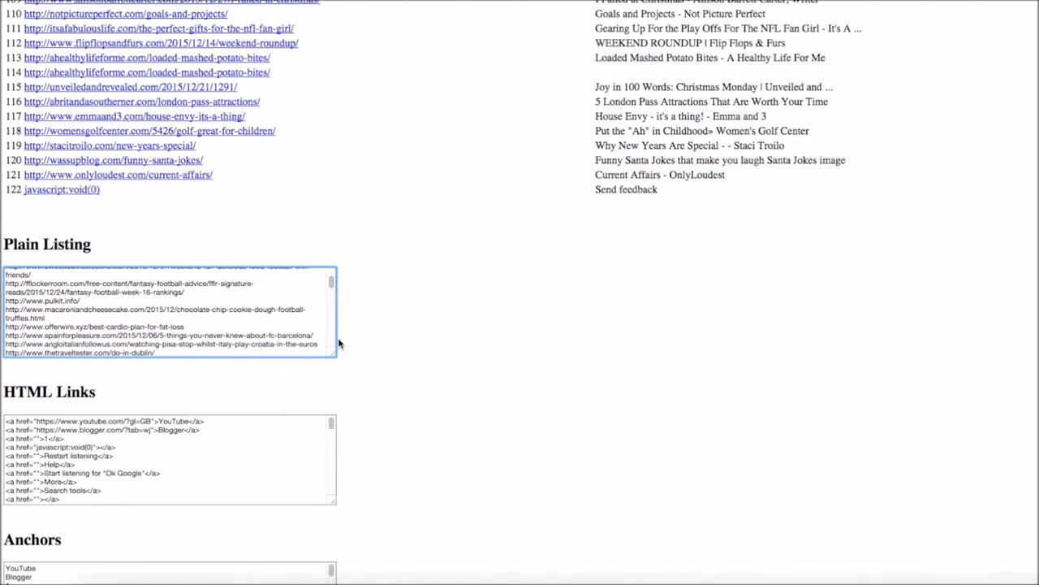
Step: Enlarge the Plain Listing box, select all its result URLs and copy them
drag(336, 360, 1036, 580)
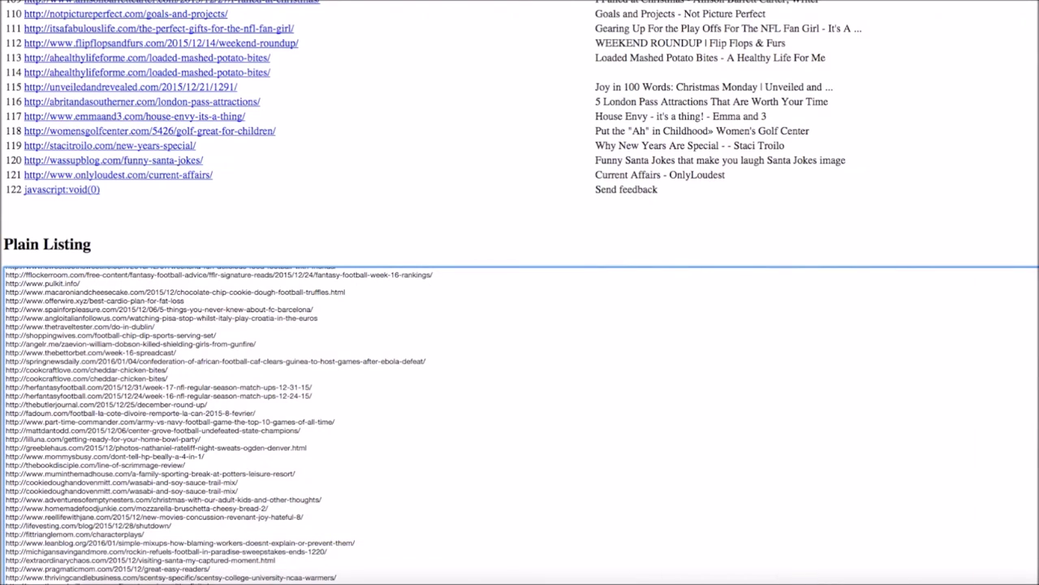
scroll(550, 393, up, 5)
scroll(361, 232, down, 1)
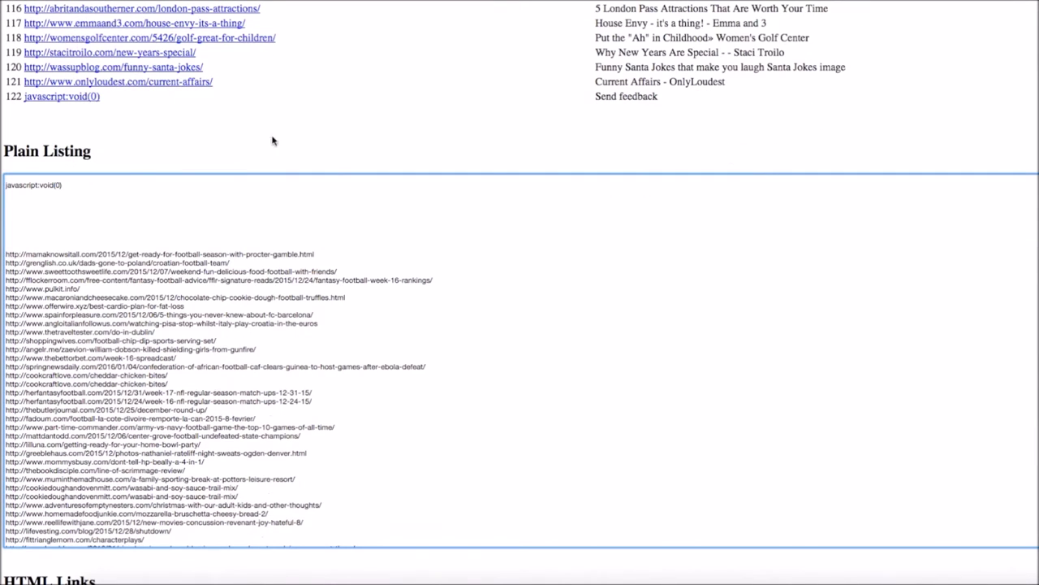
drag(6, 254, 155, 525)
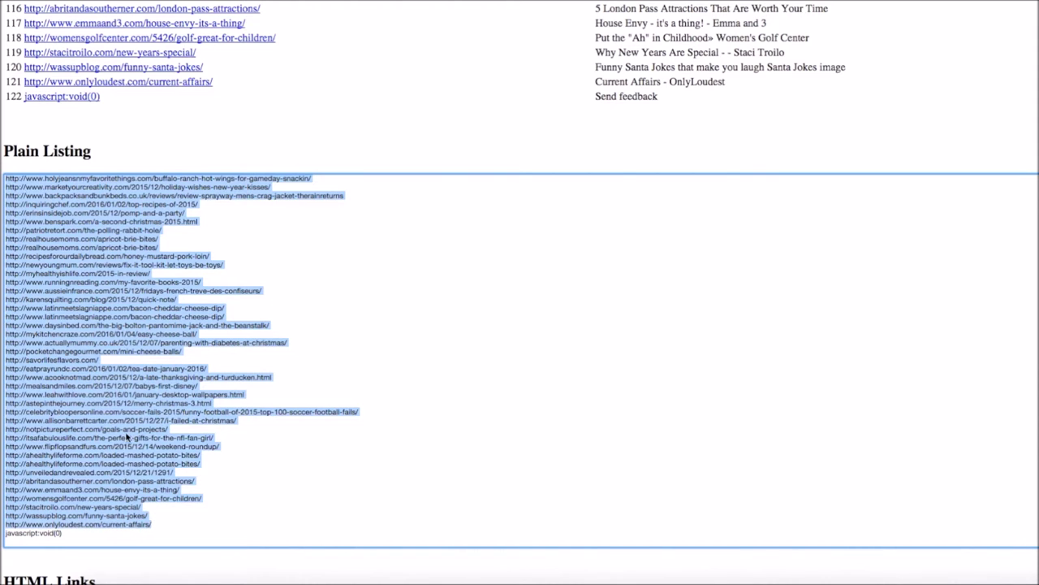
right_click(125, 435)
click(157, 371)
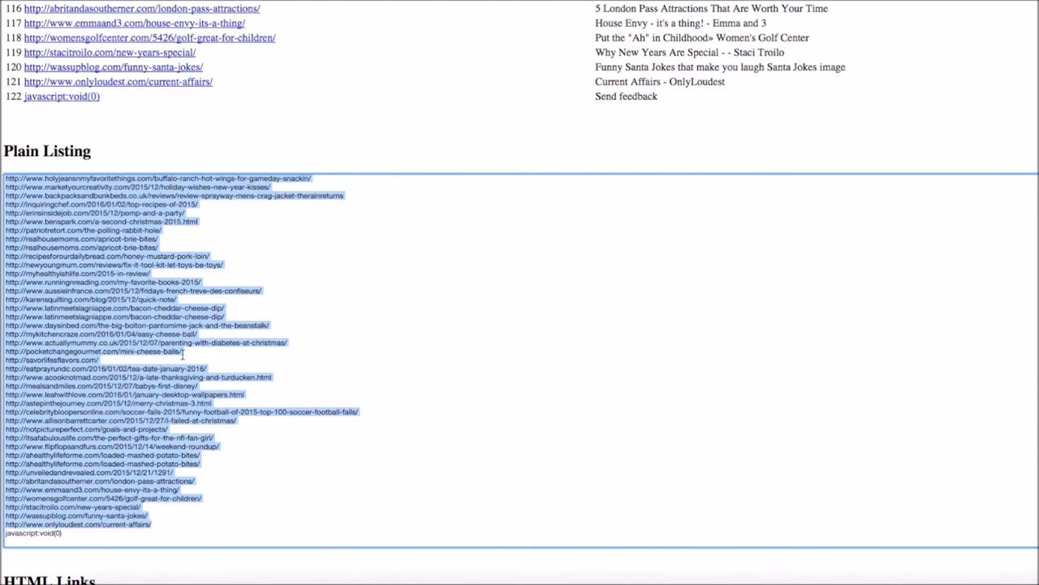